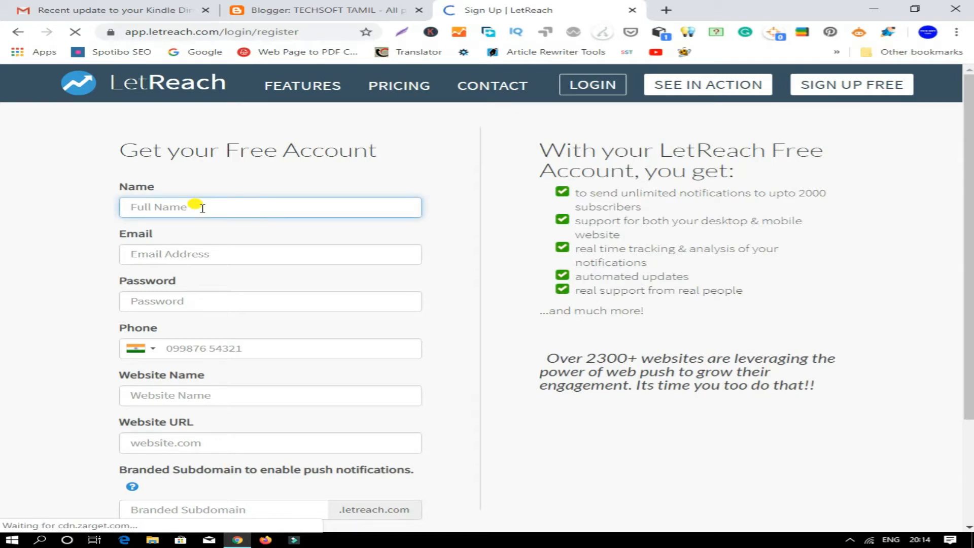
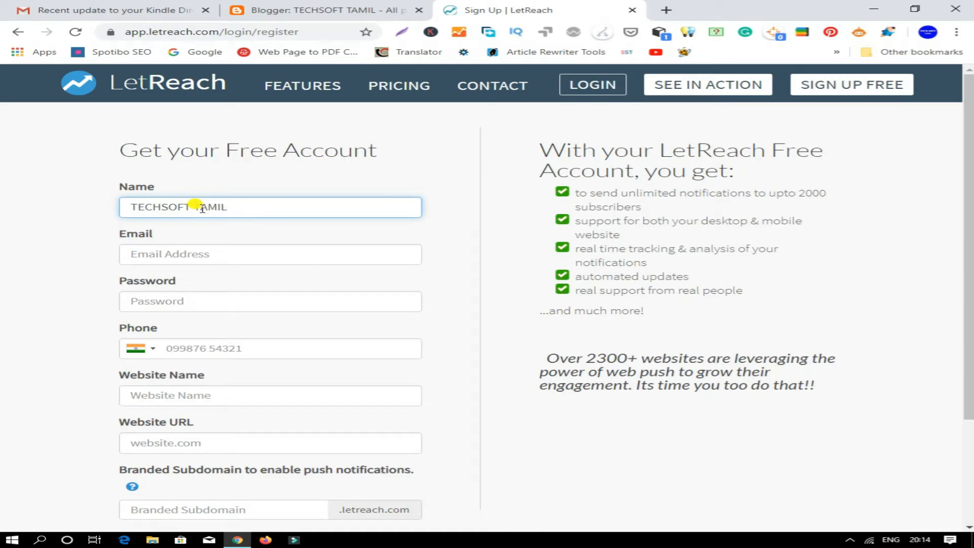
Enter the account holder's name, e-mail address and password in the LetReach sign-up form
{"action": "key", "text": "Tab"}
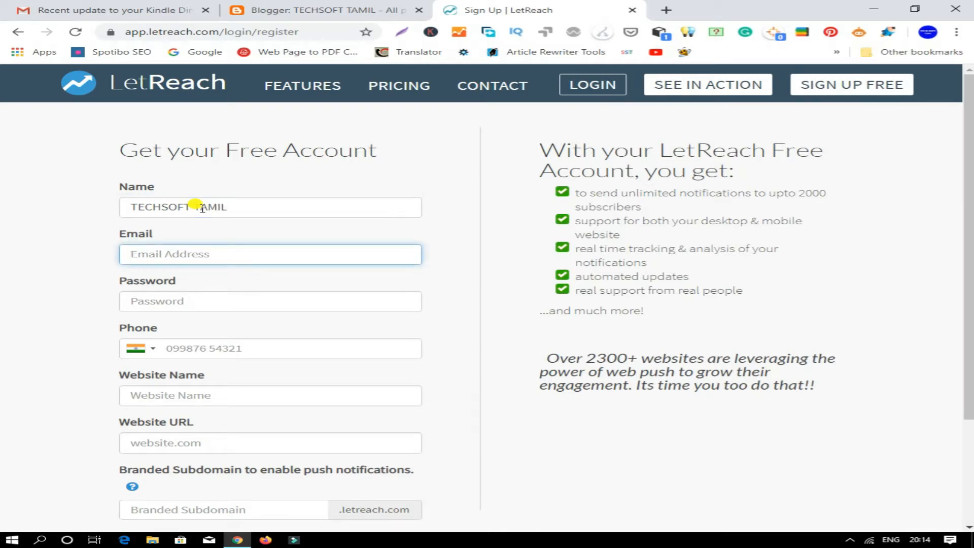
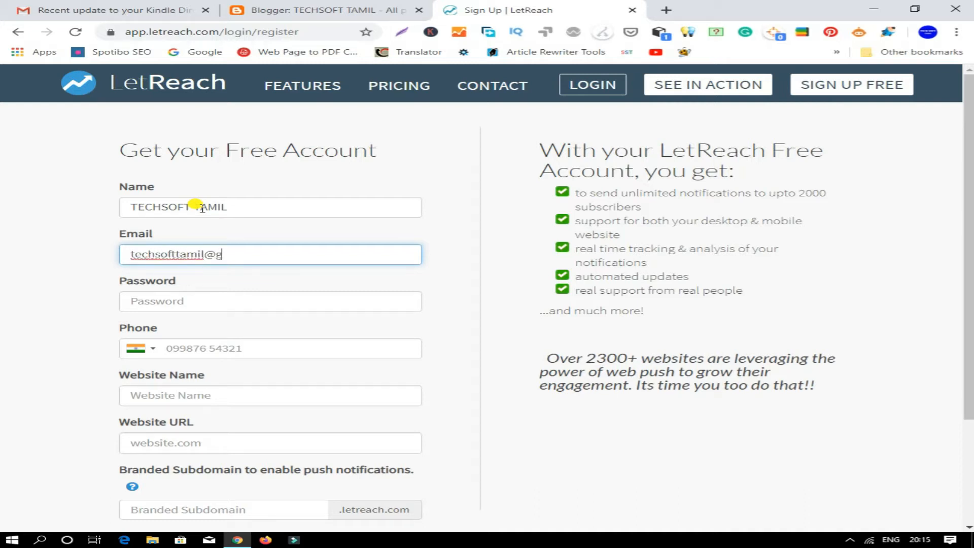
{"action": "key", "text": "Tab"}
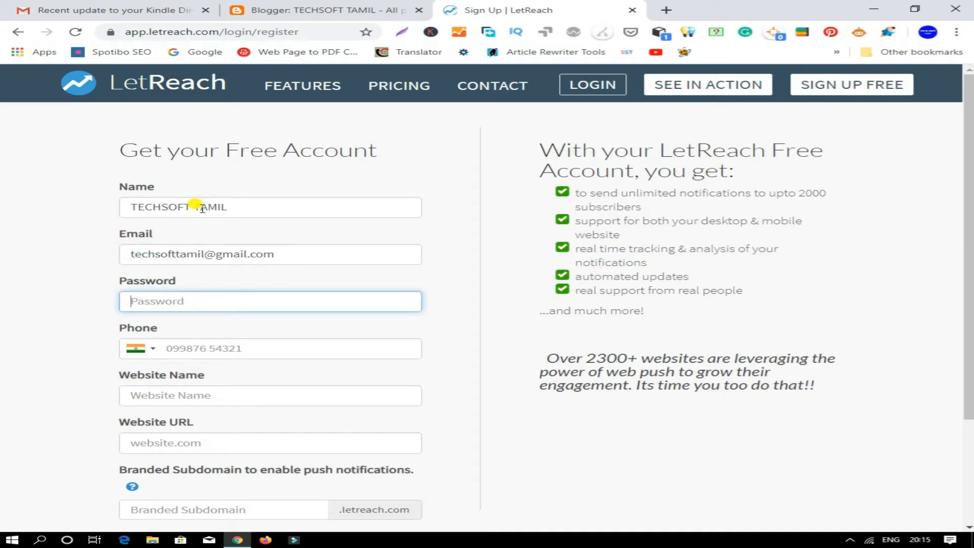
{"action": "key", "text": "Tab"}
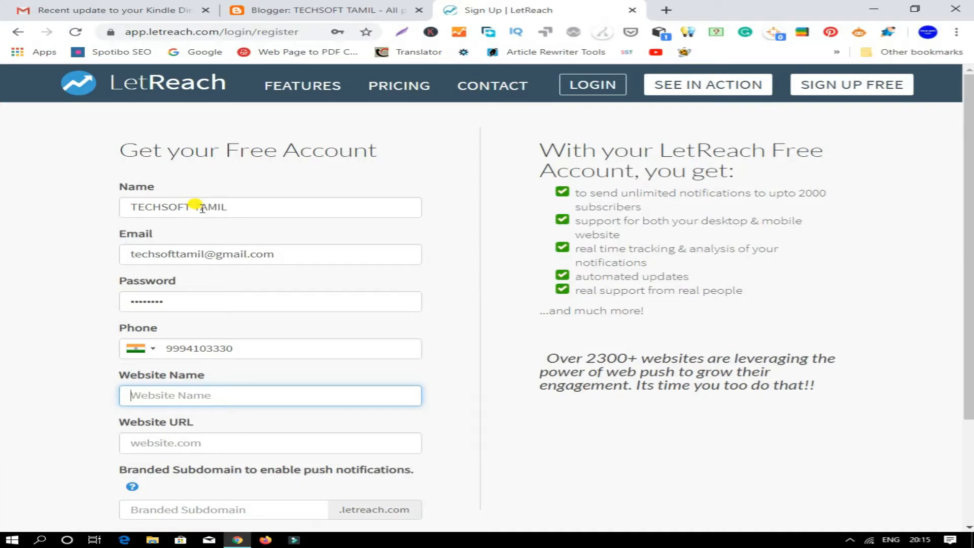
Fill in website name TECHSOFT TAMIL and website URL techsofttamil.com
{"action": "type", "text": "t"}
{"action": "key", "text": "BackSpace"}
{"action": "type", "text": "TECHSOFT TA"}
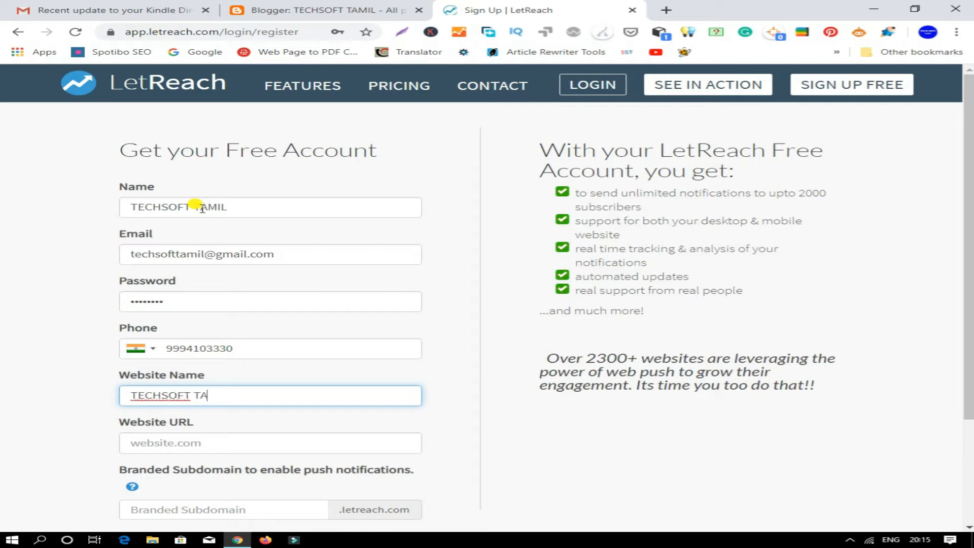
{"action": "type", "text": "MIL"}
{"action": "left_click", "coordinate": [137, 440]}
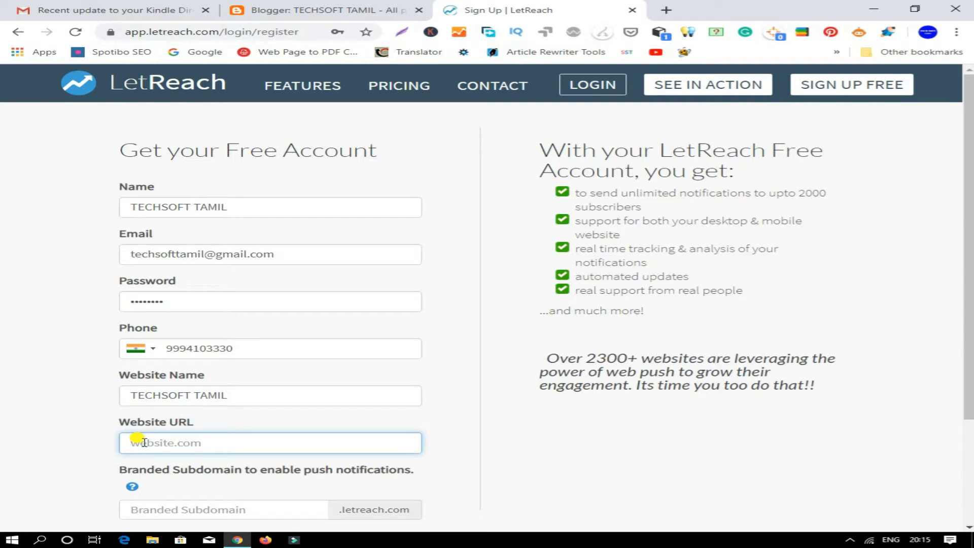
{"action": "type", "text": "w"}
{"action": "type", "text": "echso"}
{"action": "type", "text": "fttamil.com"}
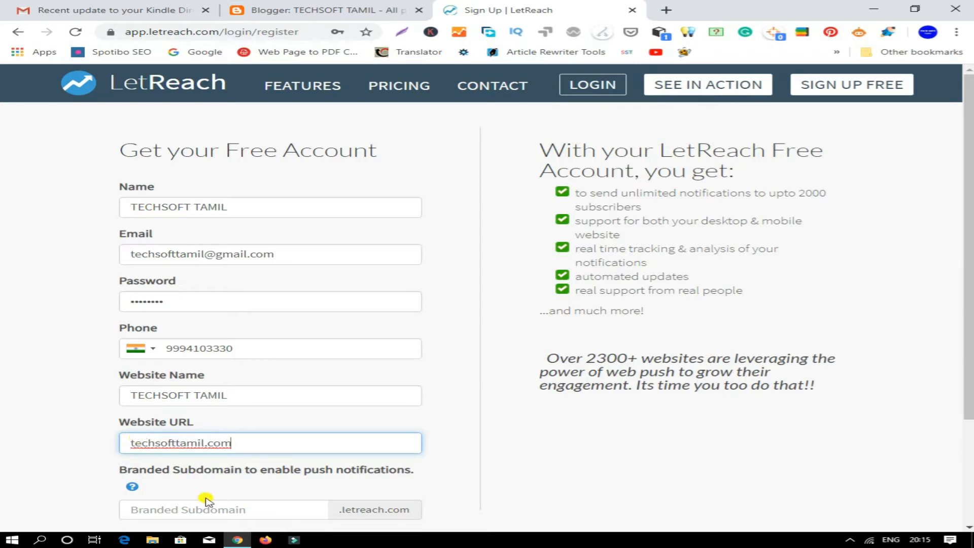
Make the branded subdomain techsofttamil2020 by appending 2020, then submit with Get Started
{"action": "scroll", "coordinate": [243, 507], "scroll_direction": "down", "scroll_amount": 1}
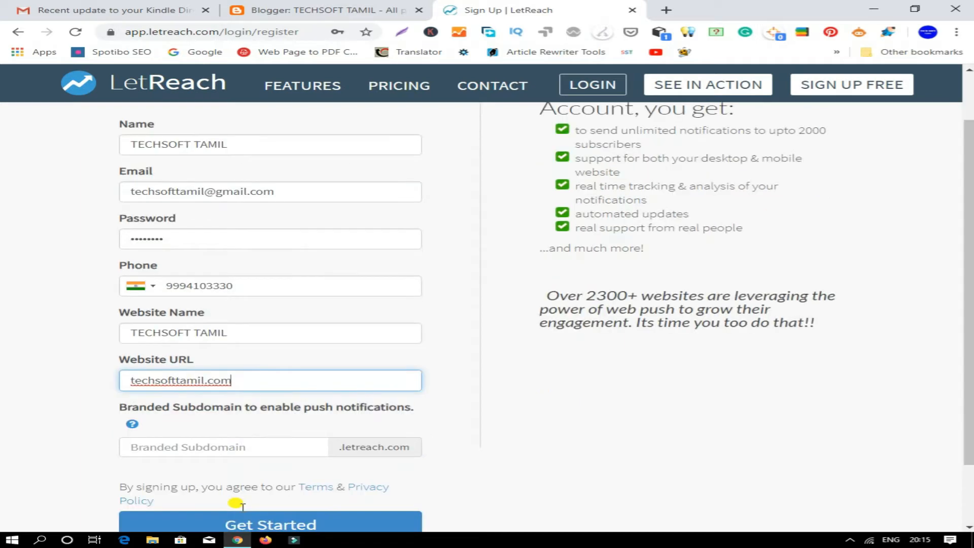
{"action": "left_click", "coordinate": [229, 446]}
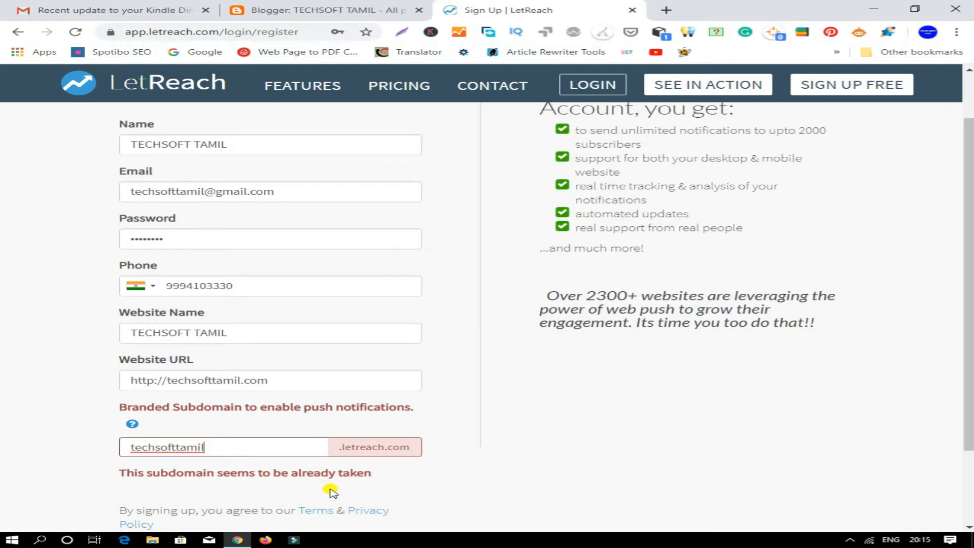
{"action": "type", "text": "2"}
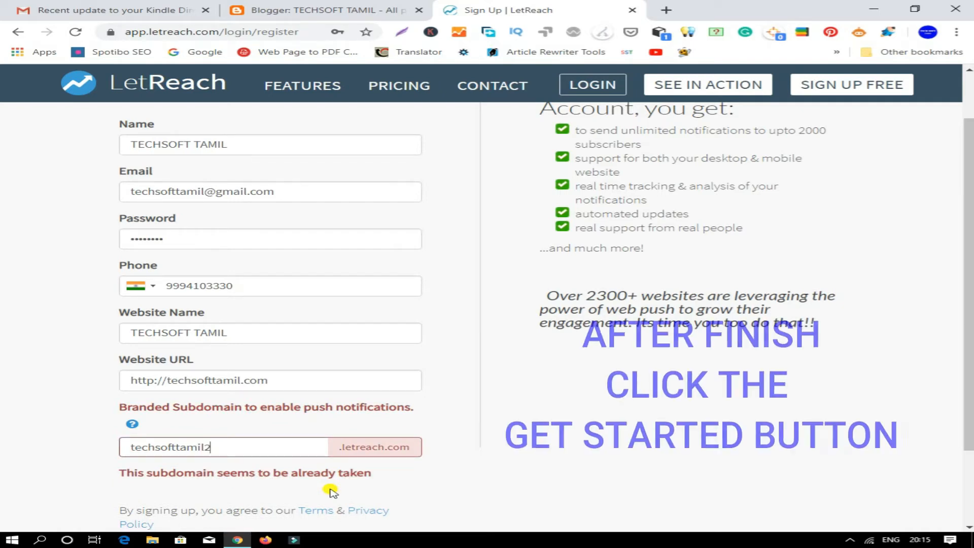
{"action": "type", "text": "020"}
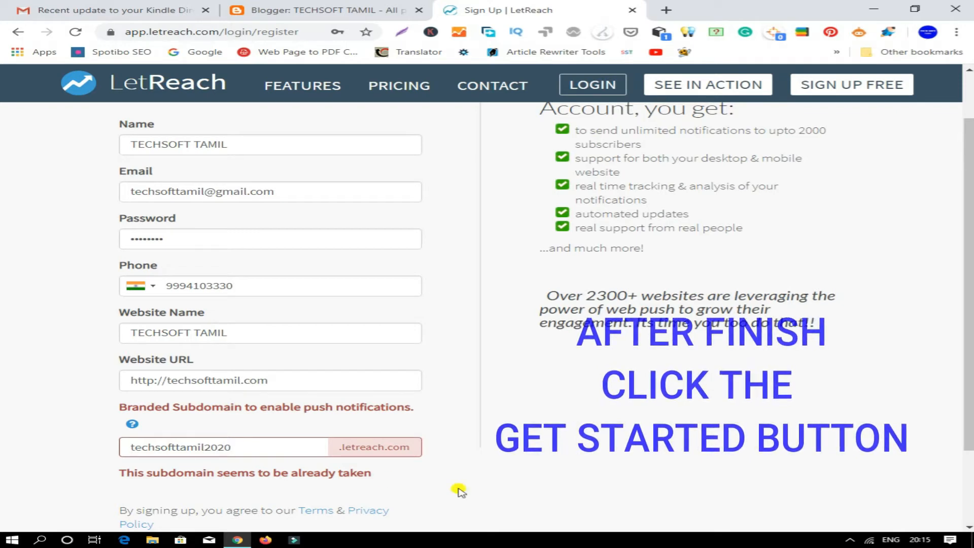
{"action": "scroll", "coordinate": [459, 458], "scroll_direction": "down", "scroll_amount": 2}
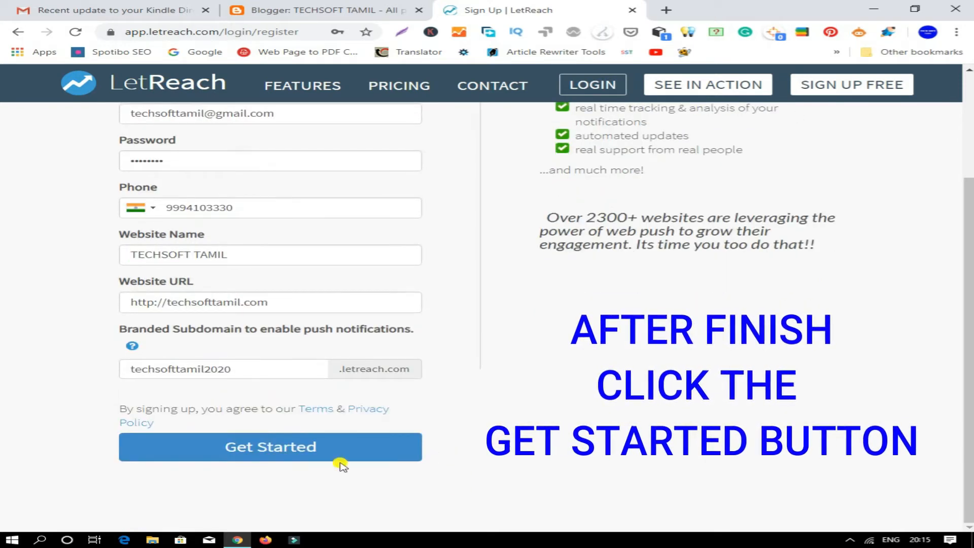
{"action": "left_click", "coordinate": [256, 448]}
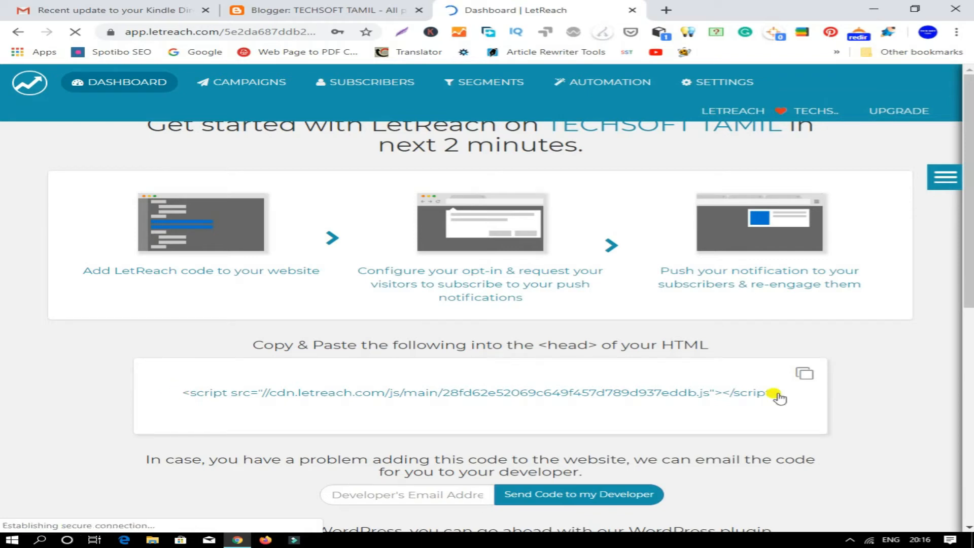
Copy the <script> tag from the dashboard's head-code box to the clipboard
{"action": "left_click", "coordinate": [812, 376]}
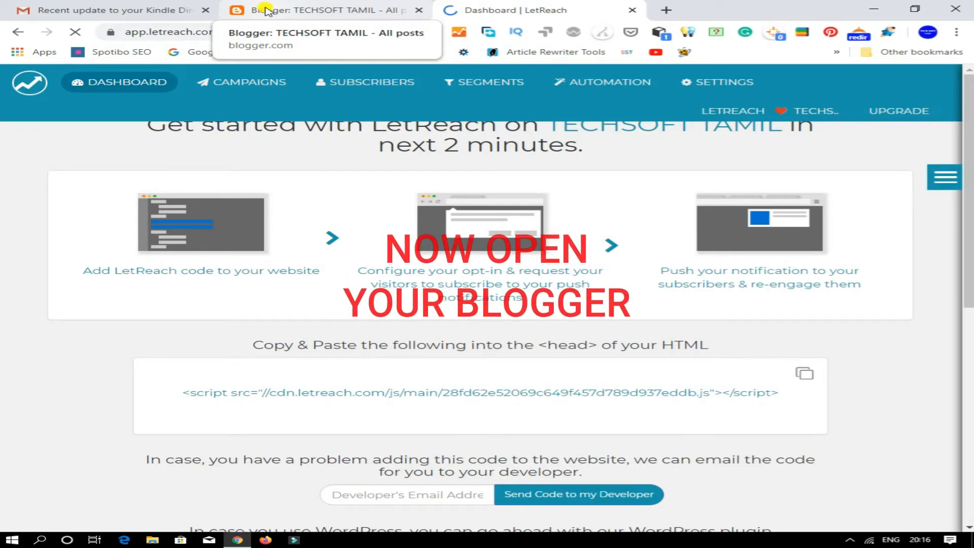
Switch to the Blogger dashboard and go to the TECHSOFT TAMIL blog's Theme section
{"action": "left_click", "coordinate": [267, 11]}
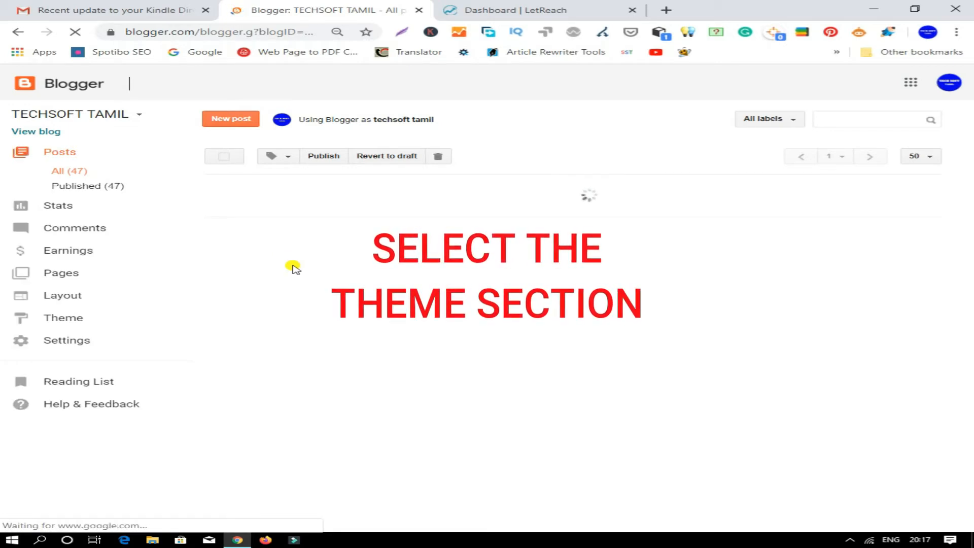
{"action": "left_click", "coordinate": [71, 323]}
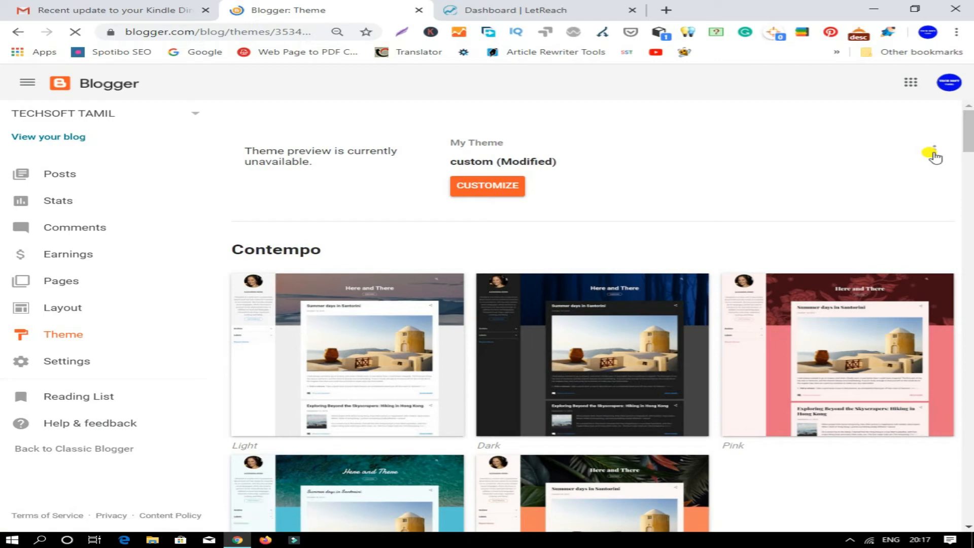
Choose Edit HTML from My Theme's options menu
{"action": "left_click", "coordinate": [933, 151]}
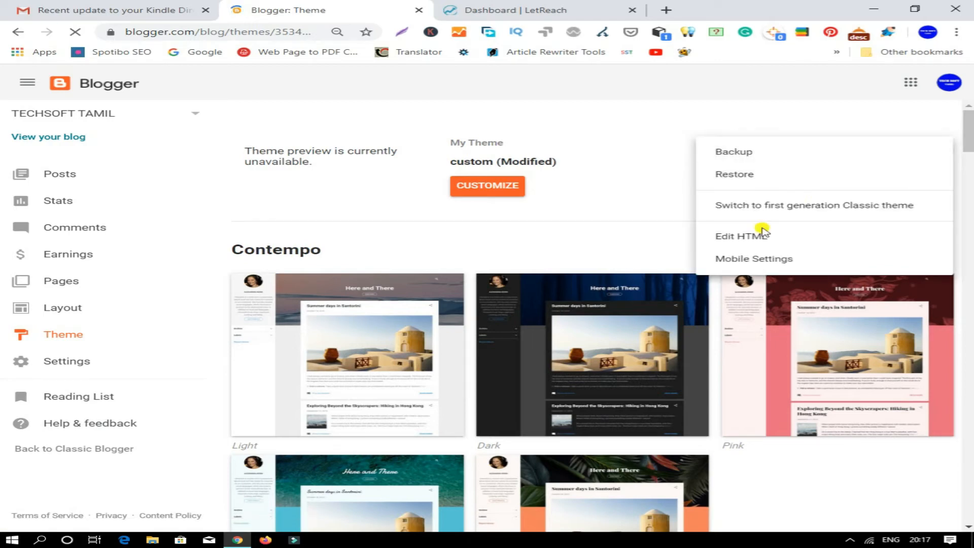
{"action": "left_click", "coordinate": [748, 237]}
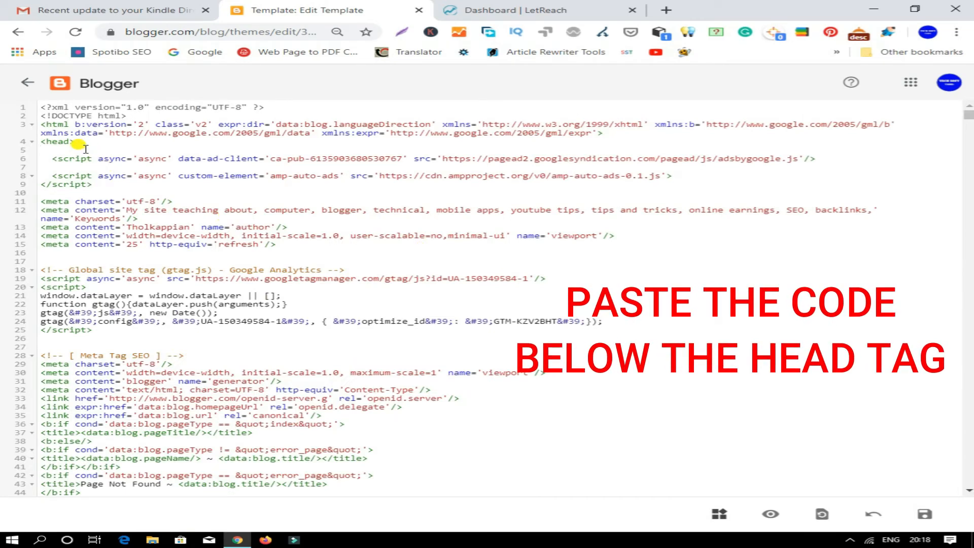
Paste the LetReach script on a new line after <head>, save, and go back
{"action": "key", "text": "Return"}
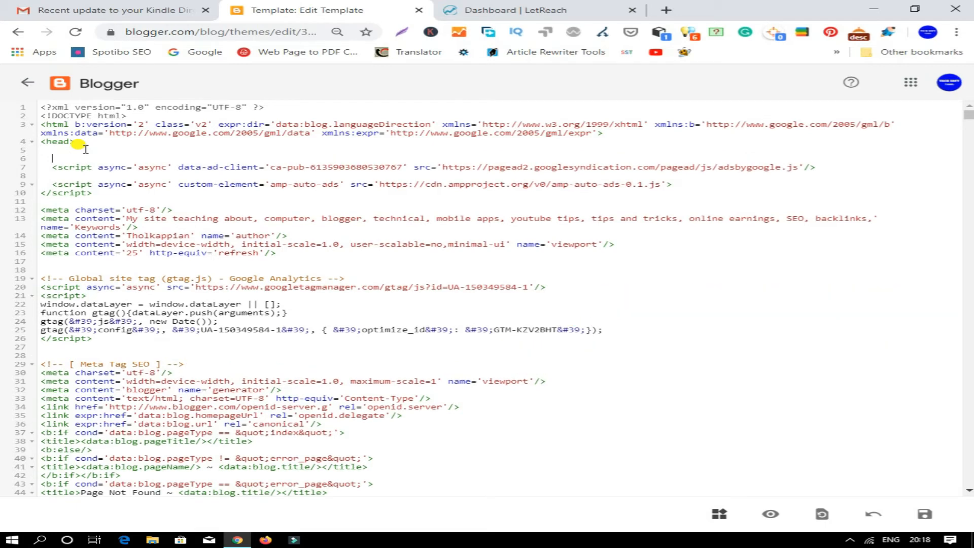
{"action": "key", "text": "Return"}
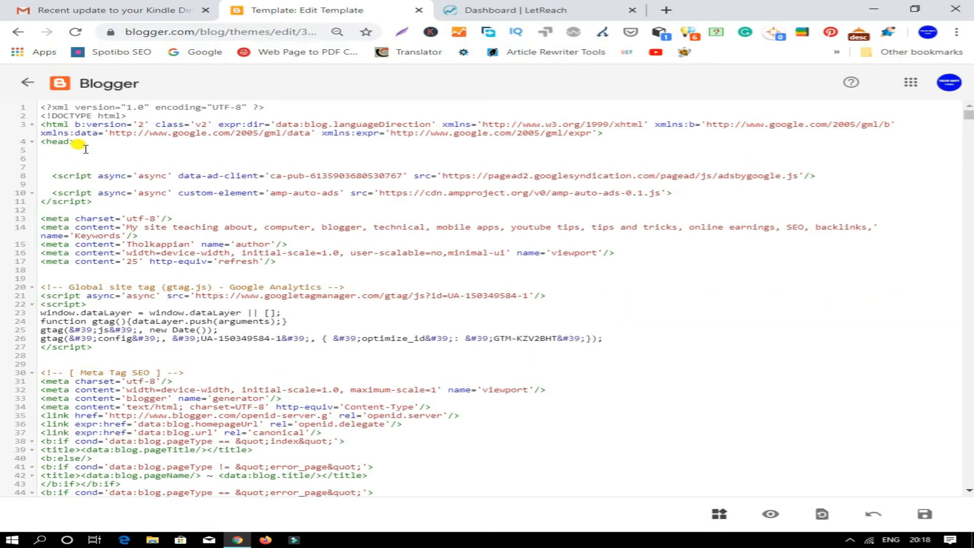
{"action": "key", "text": "ctrl+v"}
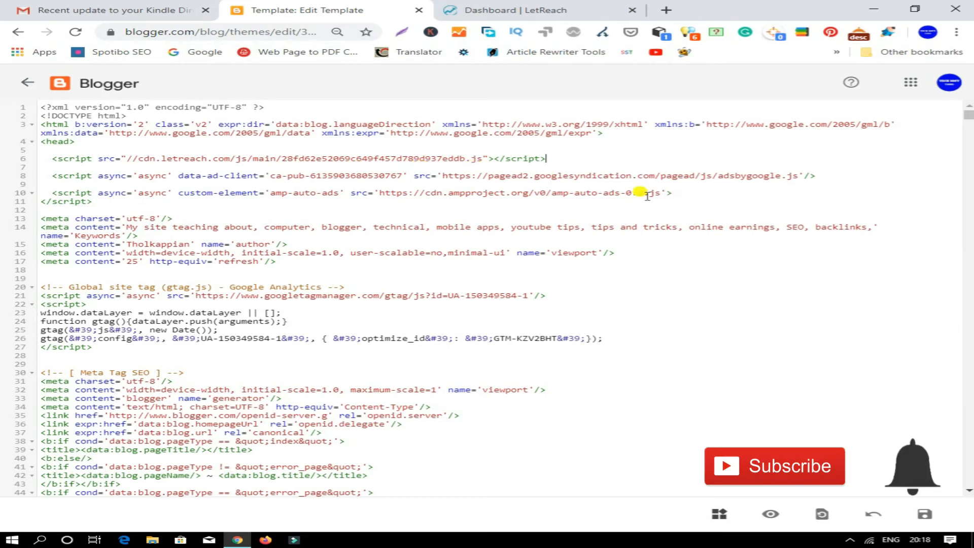
{"action": "left_click", "coordinate": [925, 515]}
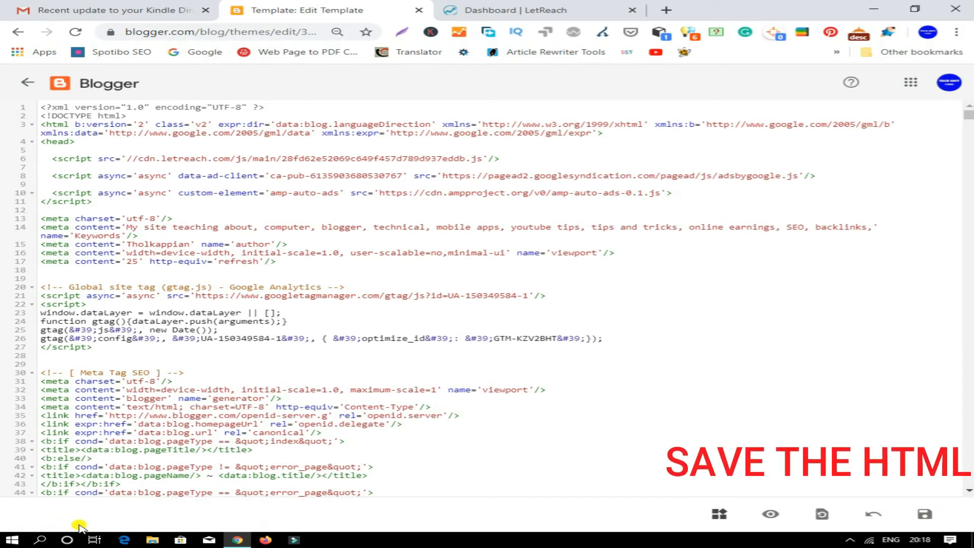
{"action": "left_click", "coordinate": [29, 87]}
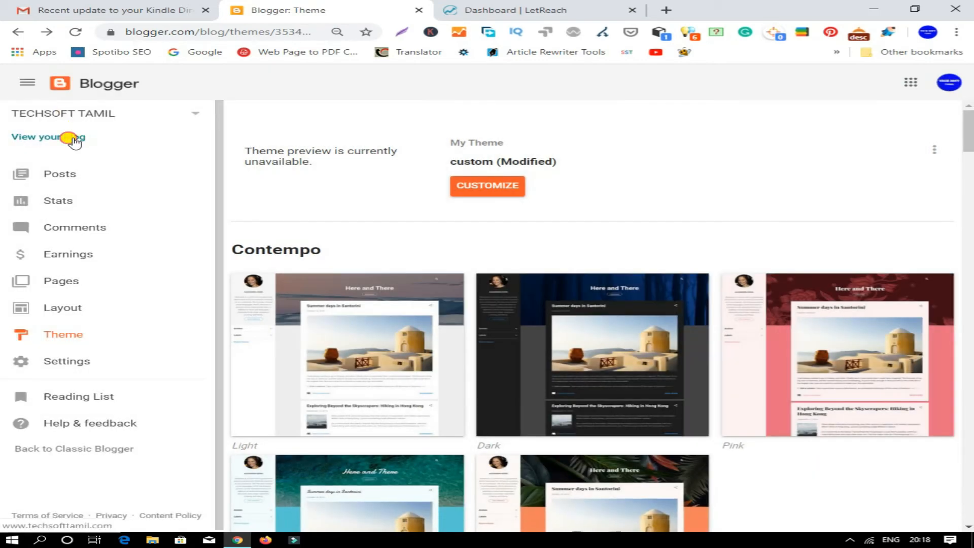
View the live techsofttamil.com blog and reload it to get the notification prompt
{"action": "left_click", "coordinate": [73, 138]}
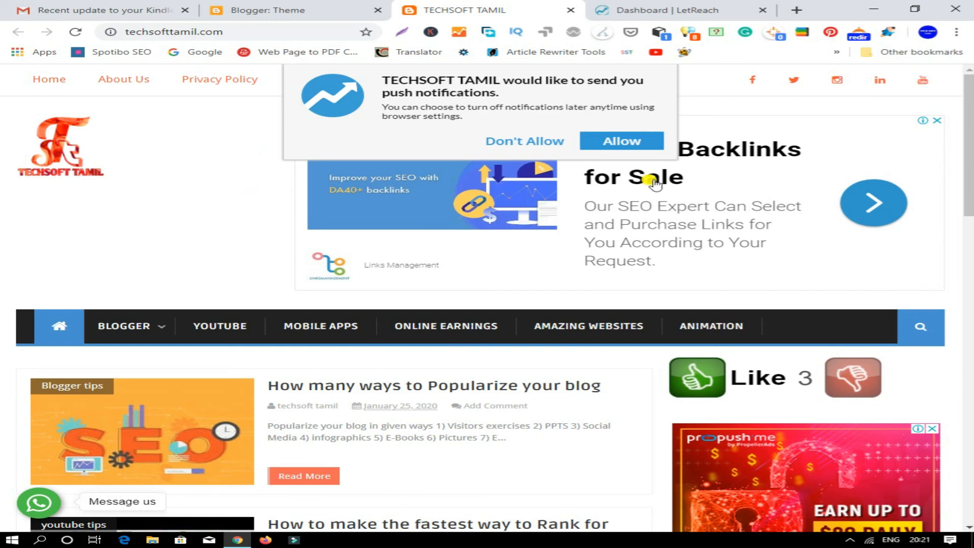
{"action": "key", "text": "F5"}
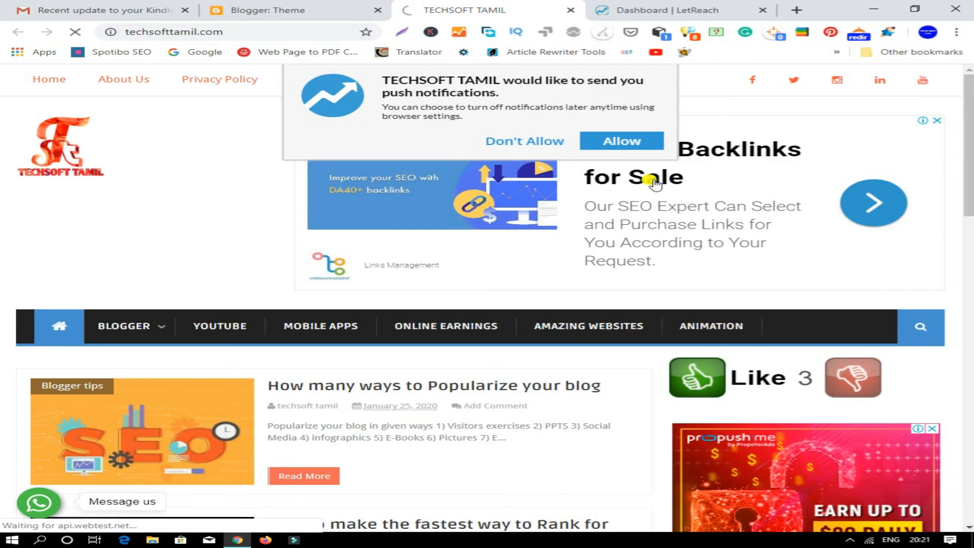